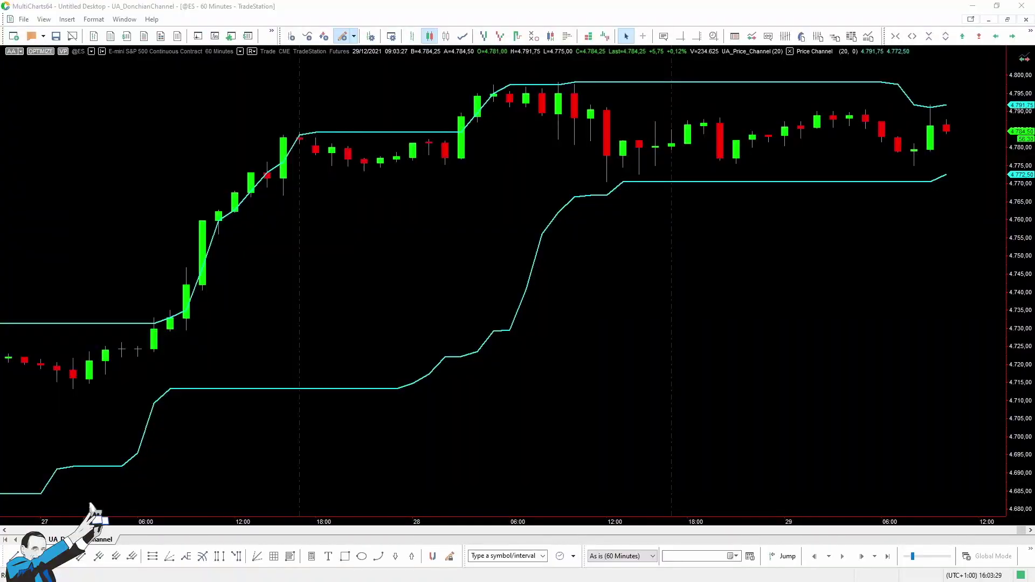
# Switch to the PowerLanguage Editor showing the Donchian Channel study code
pyautogui.hotkey('alt', 'Tab')
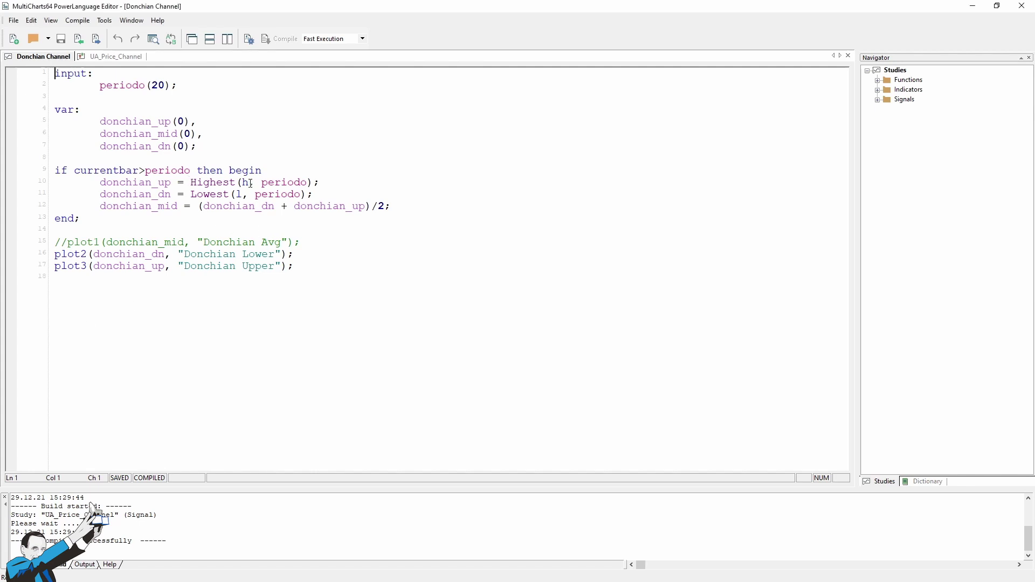
pyautogui.moveTo(191, 183); pyautogui.dragTo(317, 184)
pyautogui.moveTo(192, 195); pyautogui.dragTo(320, 197)
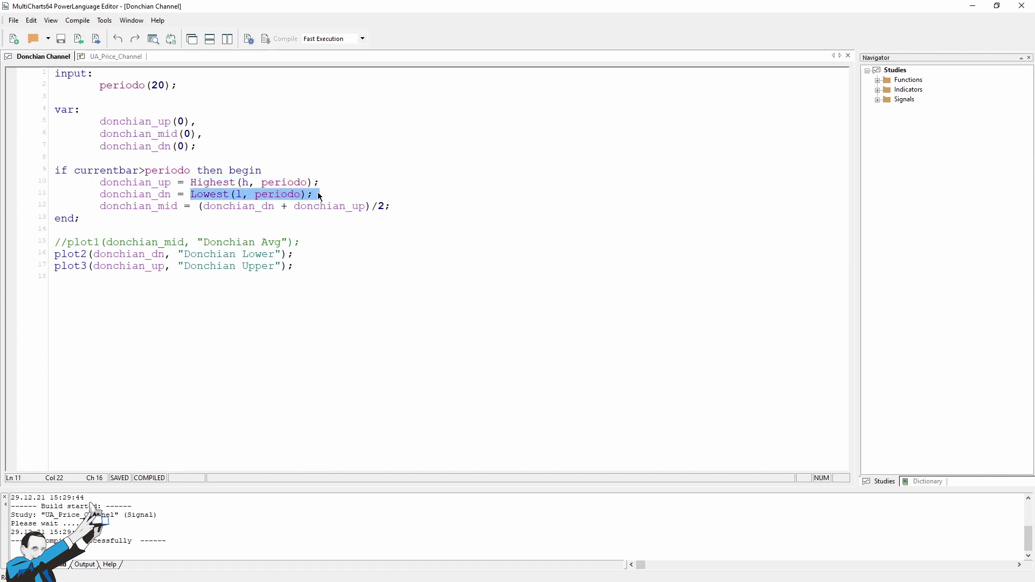
pyautogui.click(200, 207)
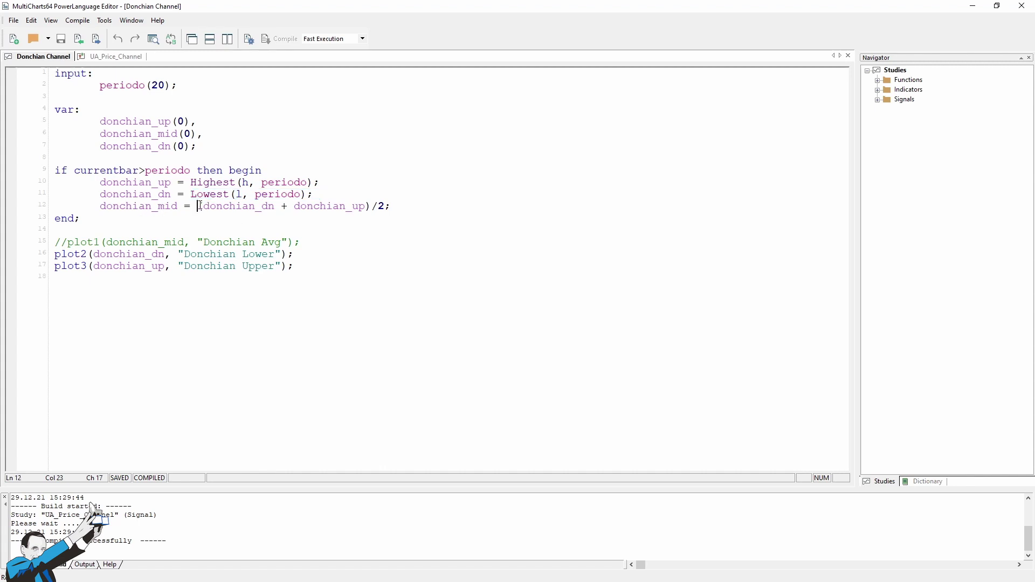
pyautogui.moveTo(198, 206); pyautogui.dragTo(396, 206)
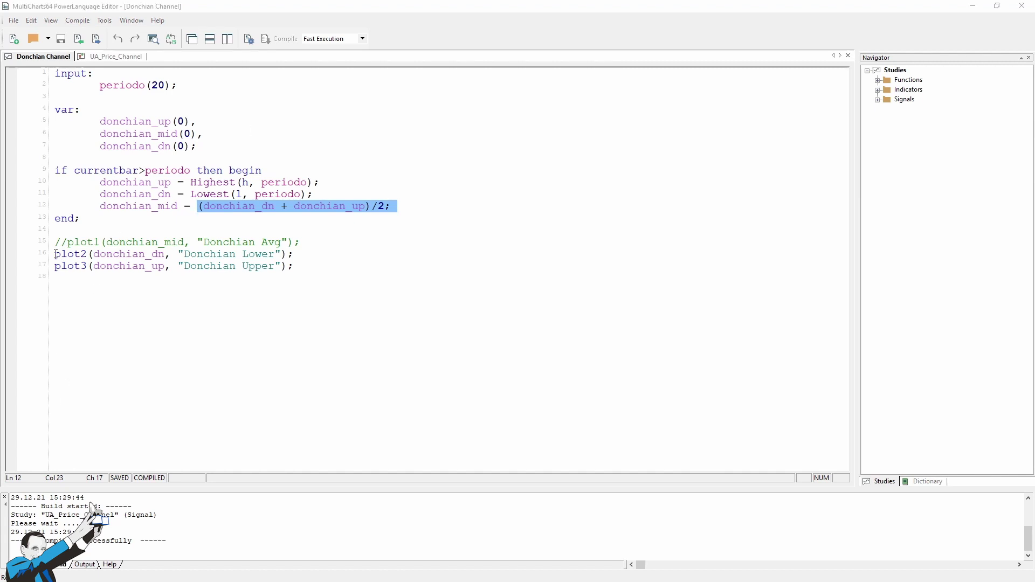
pyautogui.moveTo(54, 254); pyautogui.dragTo(298, 265)
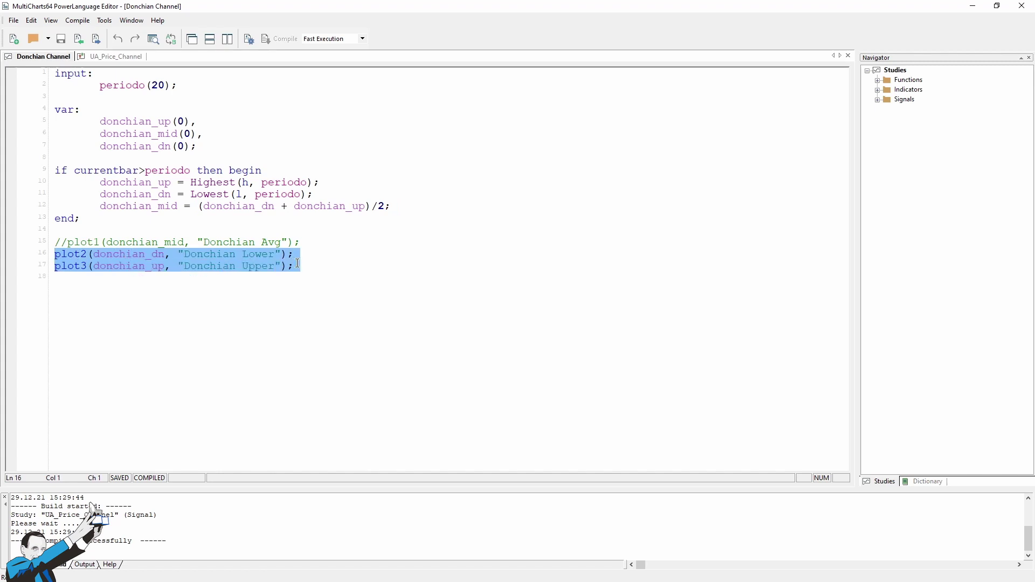
pyautogui.click(243, 266)
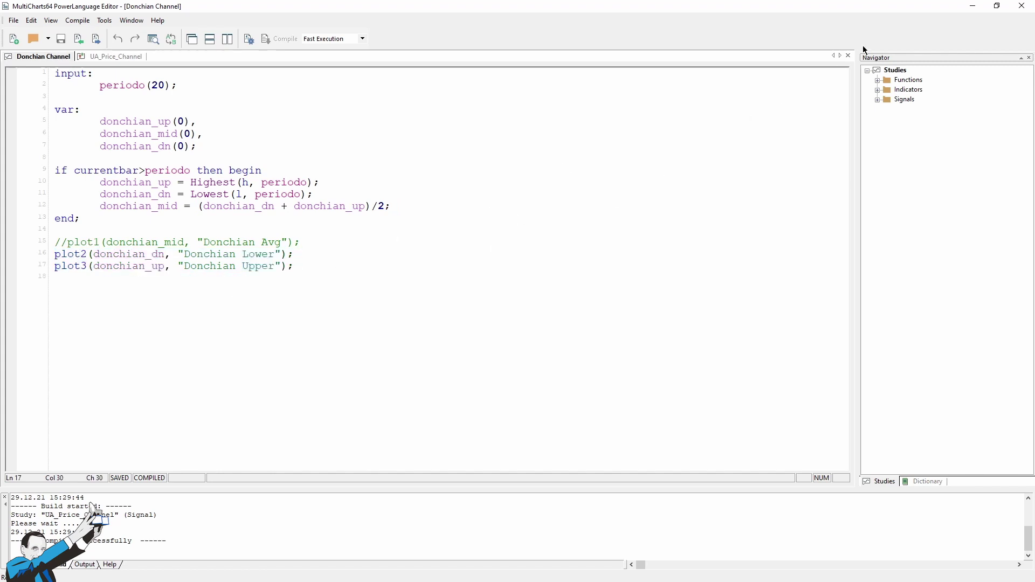
# Minimize the editor to return to the ES 60-minute price channel chart
pyautogui.click(972, 5)
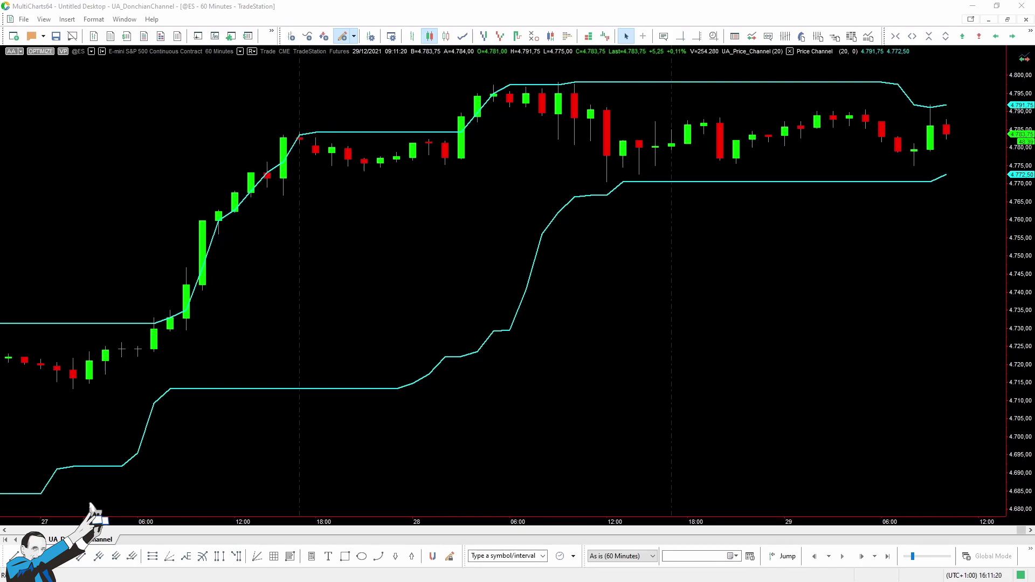
# Review the UA_Price_Channel Periods input, UpperChannel/LowerChannel variables and their Highest/Lowest calculations
pyautogui.hotkey('alt', 'Tab')
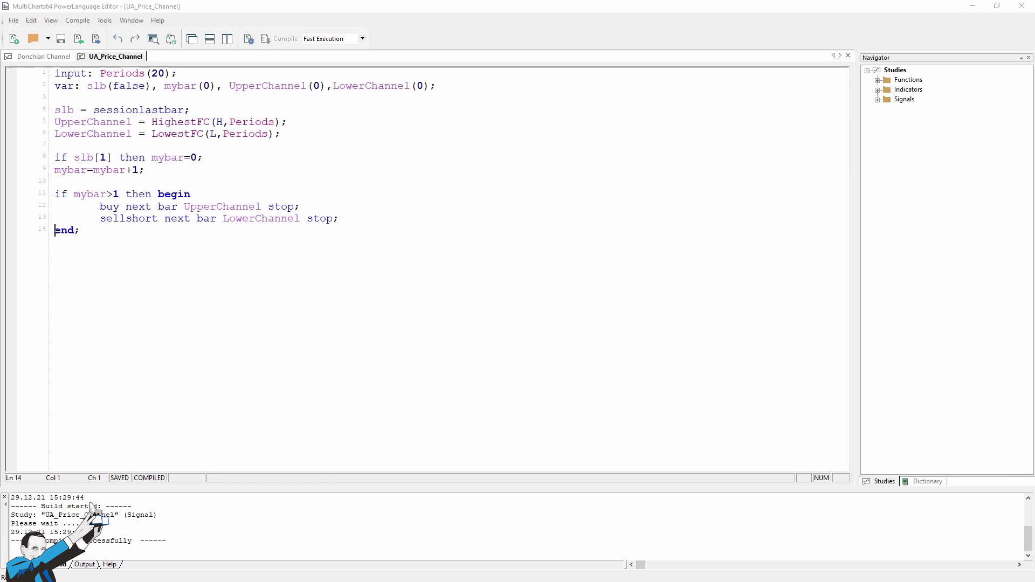
pyautogui.doubleClick(124, 74)
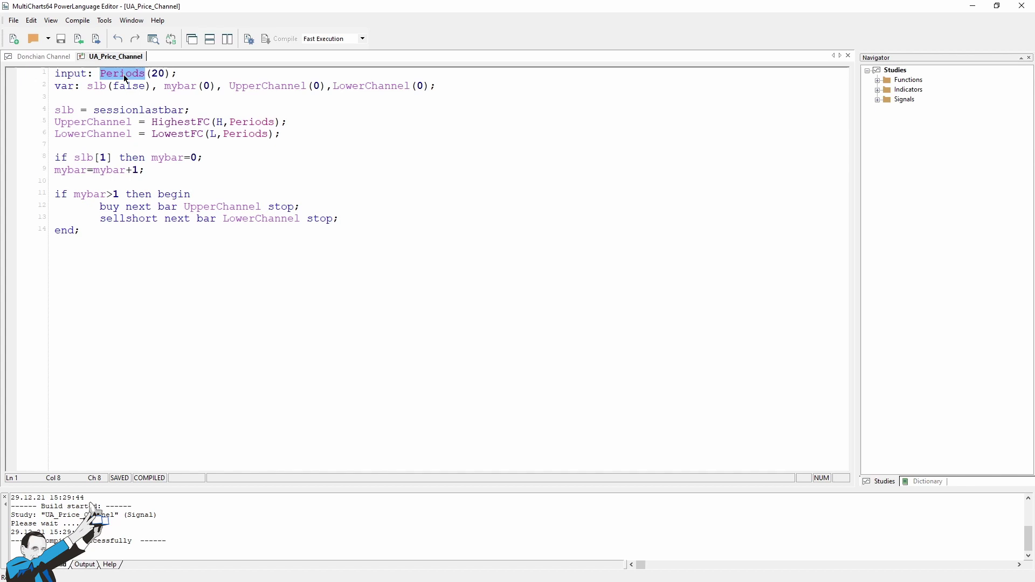
pyautogui.doubleClick(264, 86)
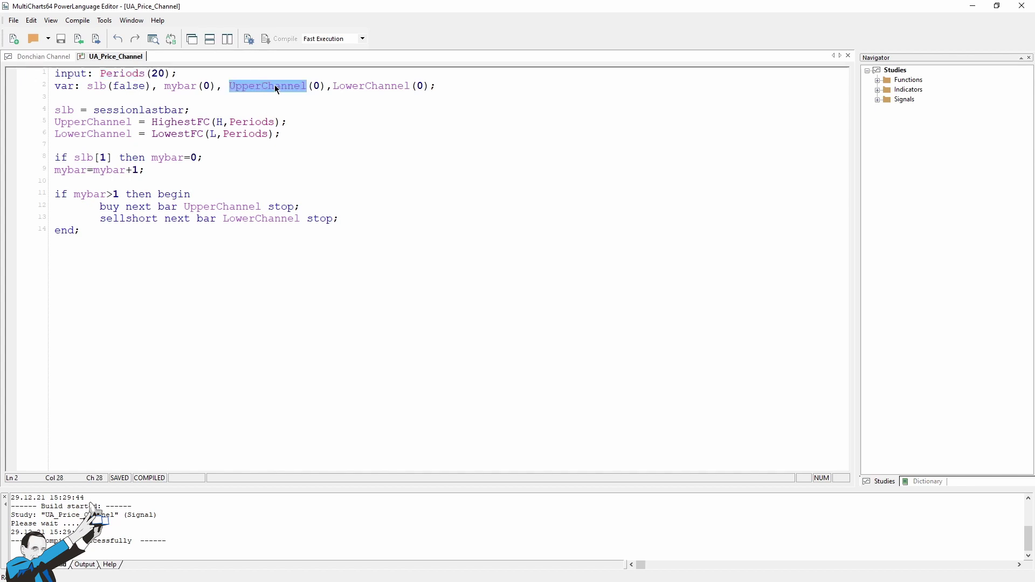
pyautogui.doubleClick(365, 85)
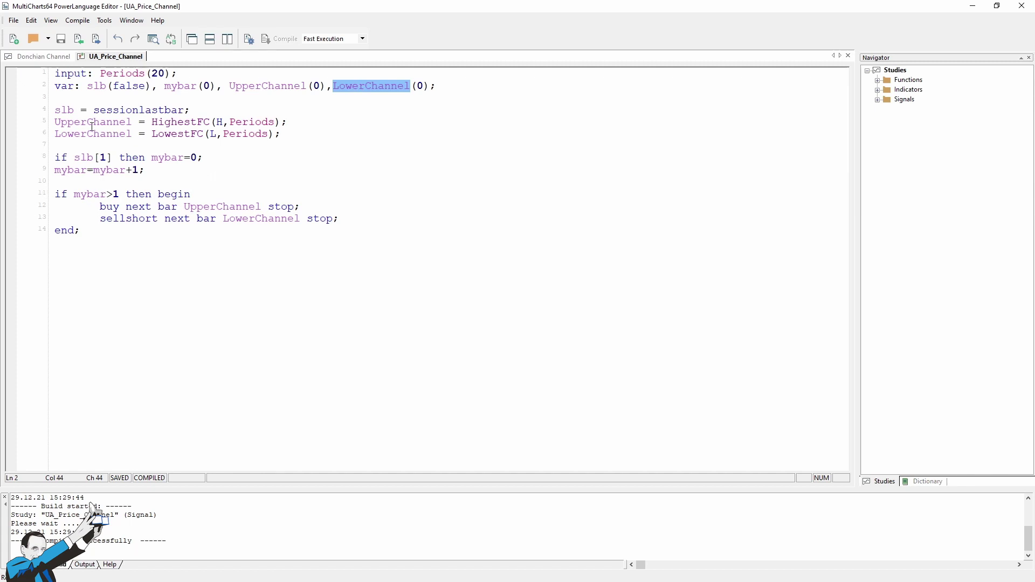
pyautogui.moveTo(54, 121); pyautogui.dragTo(51, 139)
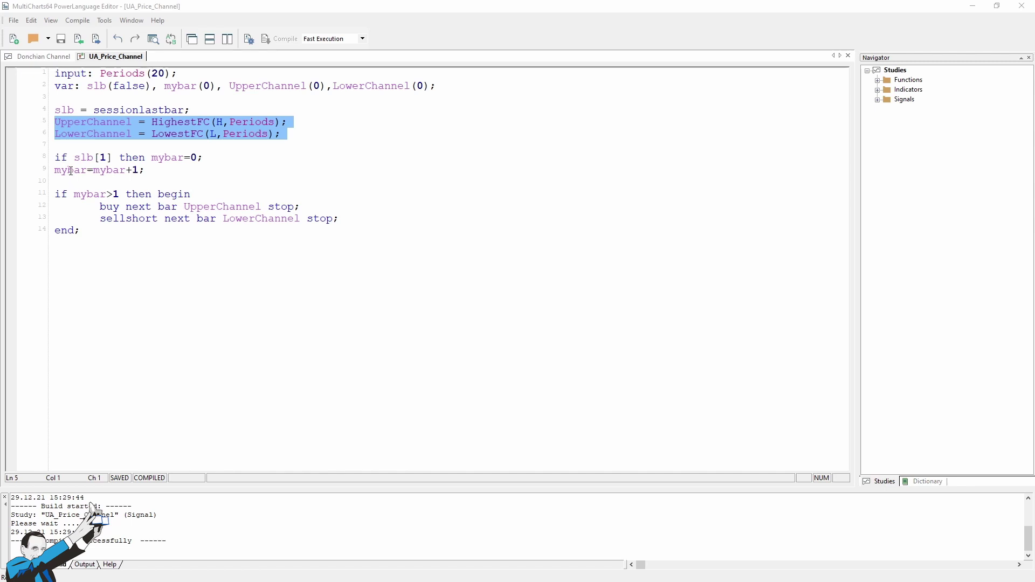
# Review the mybar entry condition and the buy and sellshort stop orders at the channel bands
pyautogui.doubleClick(89, 194)
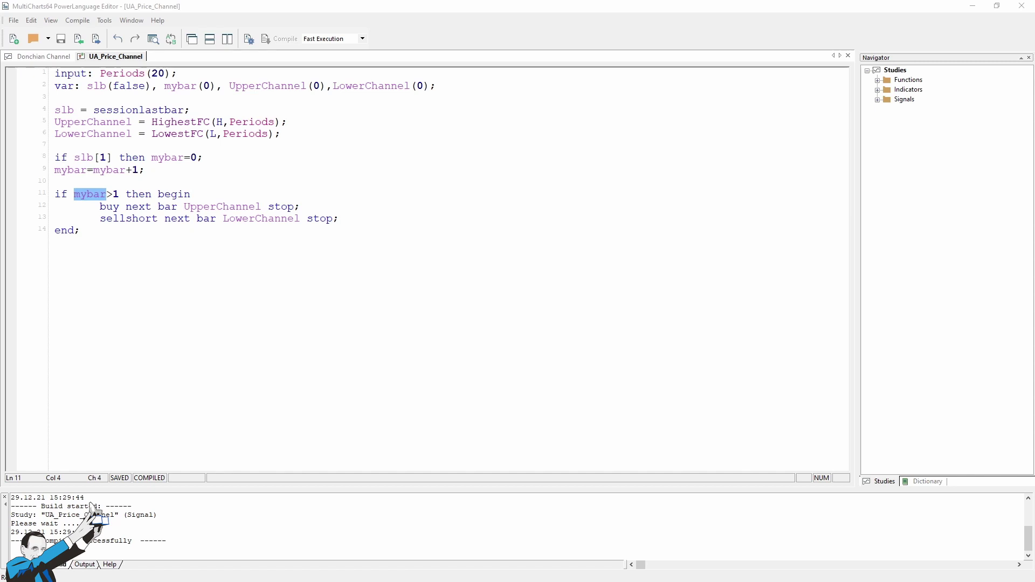
pyautogui.moveTo(100, 205); pyautogui.dragTo(340, 219)
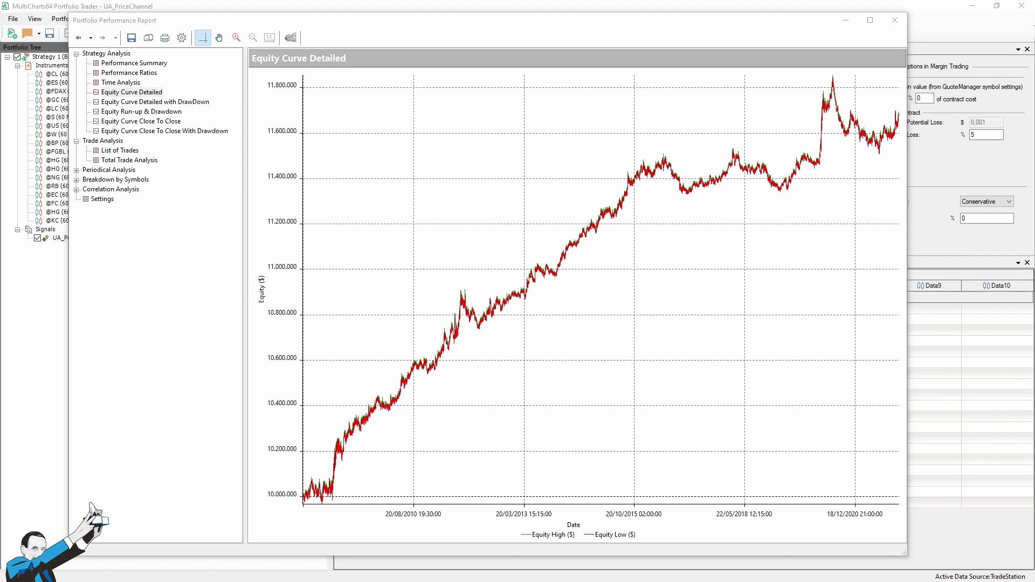
# Expand the Breakdown by Symbols section of the Portfolio Performance Report
pyautogui.click(76, 180)
# Show the per-symbol Overview table with net profit and trade counts
pyautogui.click(114, 189)
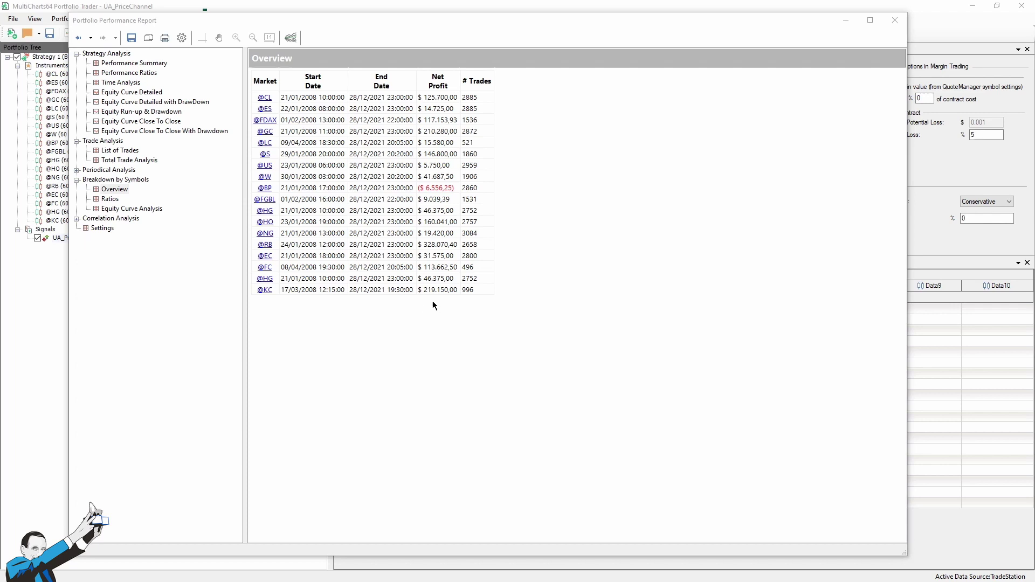
# Show the Total Trade Analysis results in the portfolio report
pyautogui.click(128, 160)
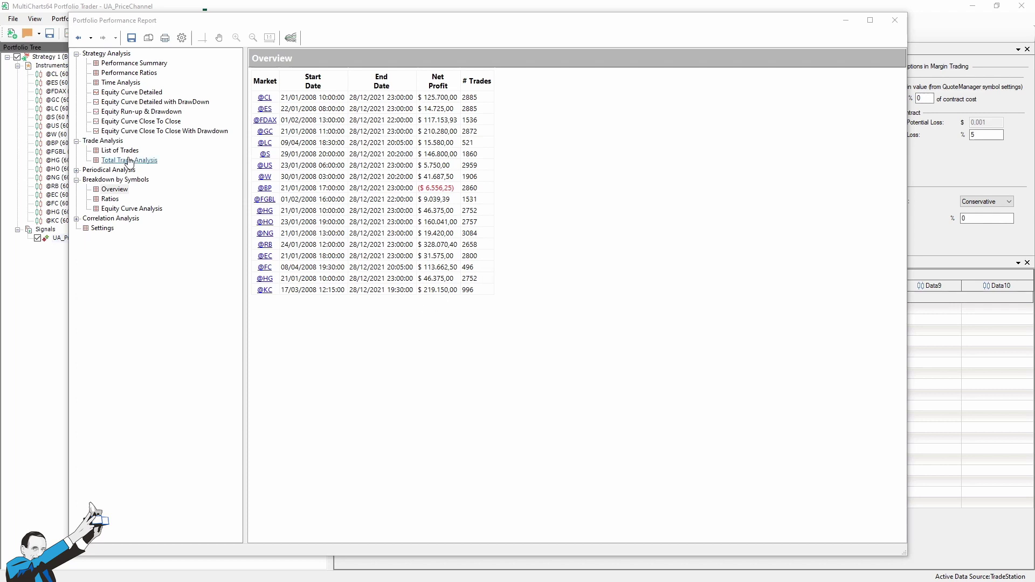